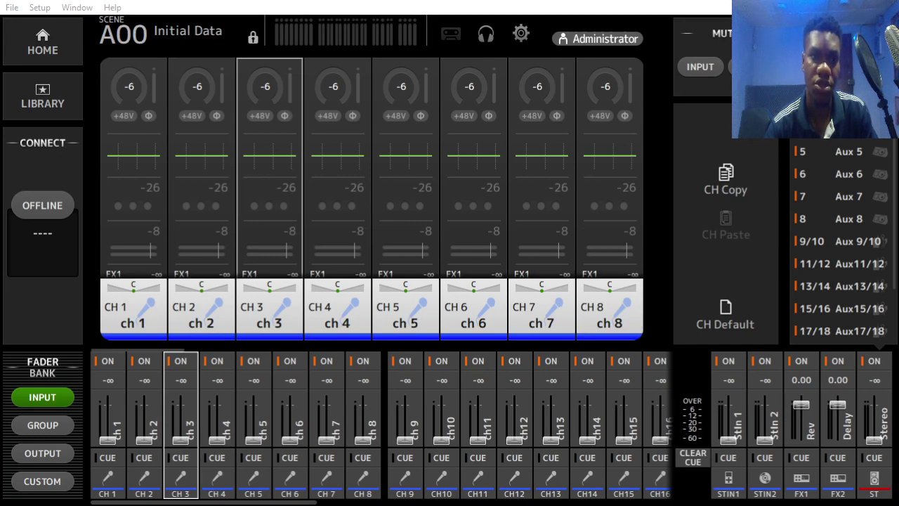
Focus the Yamaha TF Editor window showing scene A00 'Initial Data'
click(408, 6)
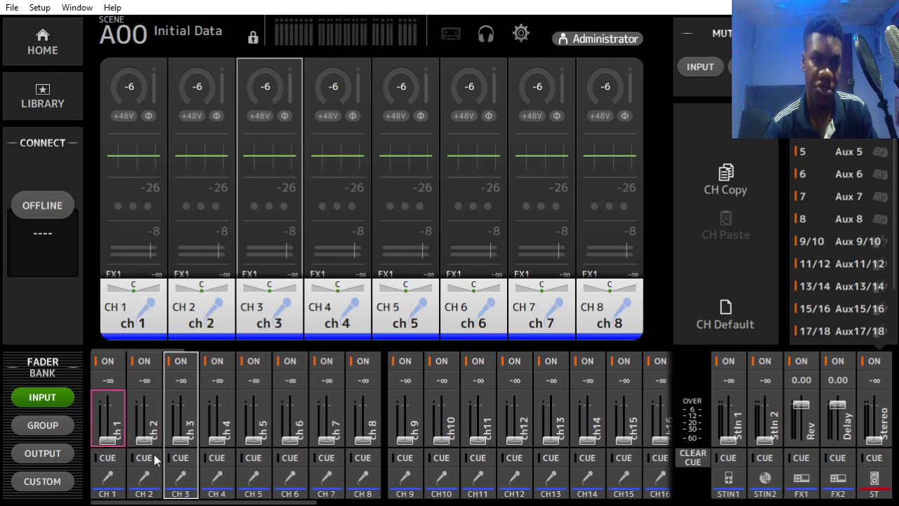
Recall scene A04 'Jazz Combo set' from the scene list, then close the list
click(189, 43)
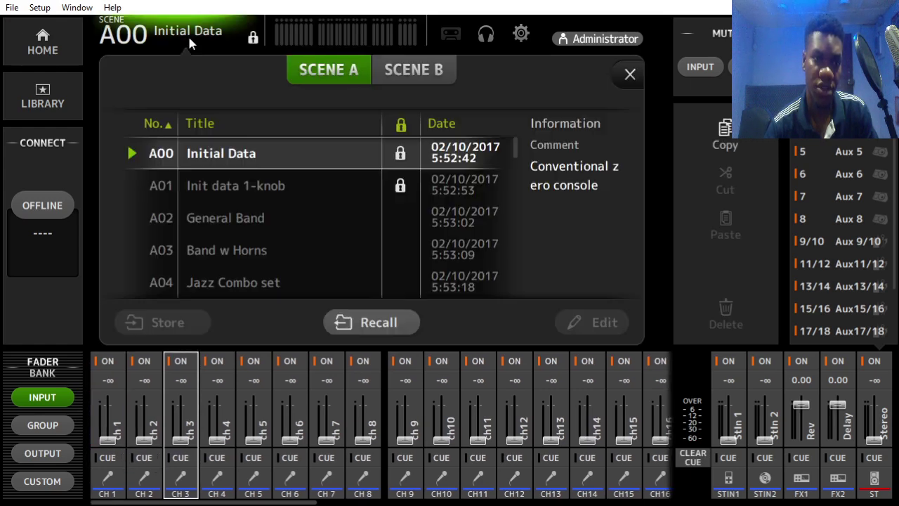
click(248, 285)
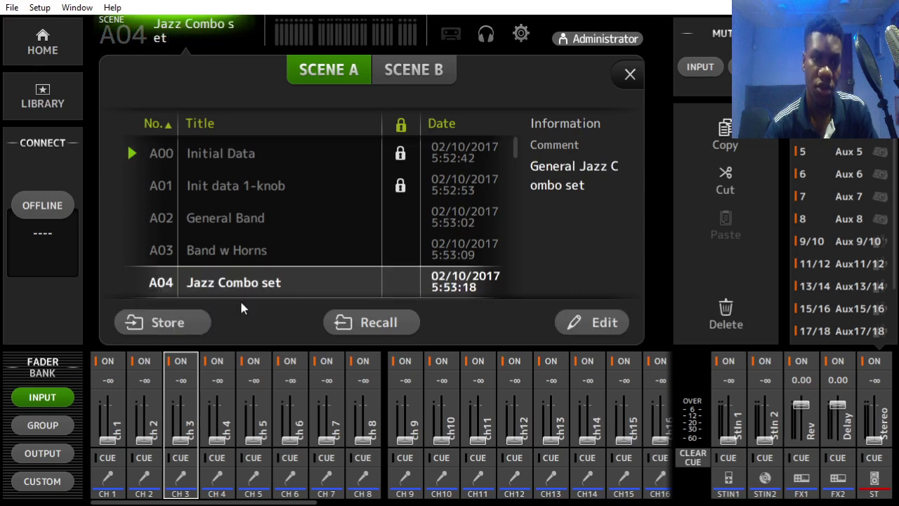
click(372, 322)
click(628, 76)
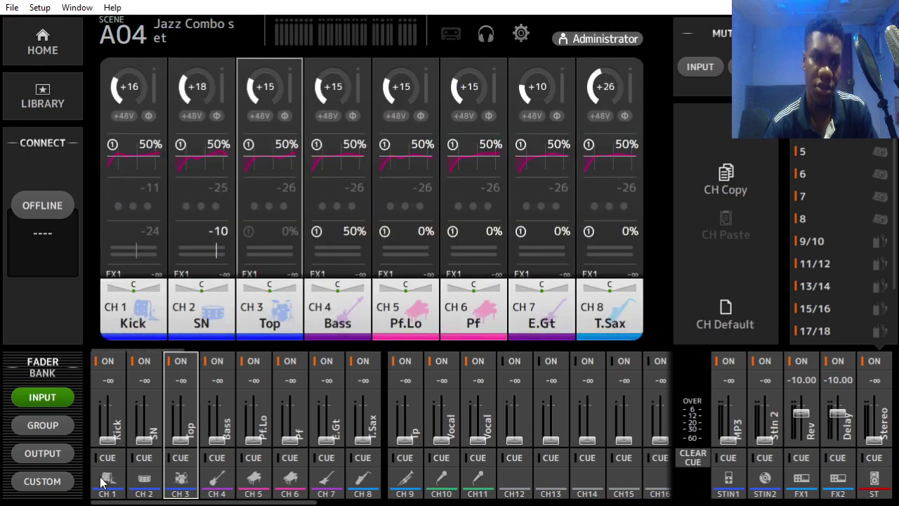
Raise the CH2 SN fader from -∞ to -71.80
drag(112, 444, 180, 445)
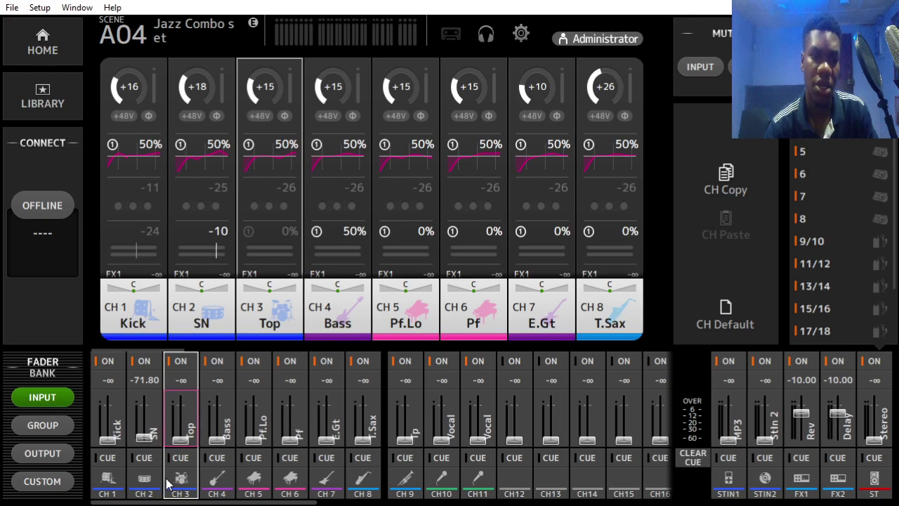
Switch the fader bank past the DCA groups to OUTPUT, showing AUX, MONI and SUB faders
click(43, 429)
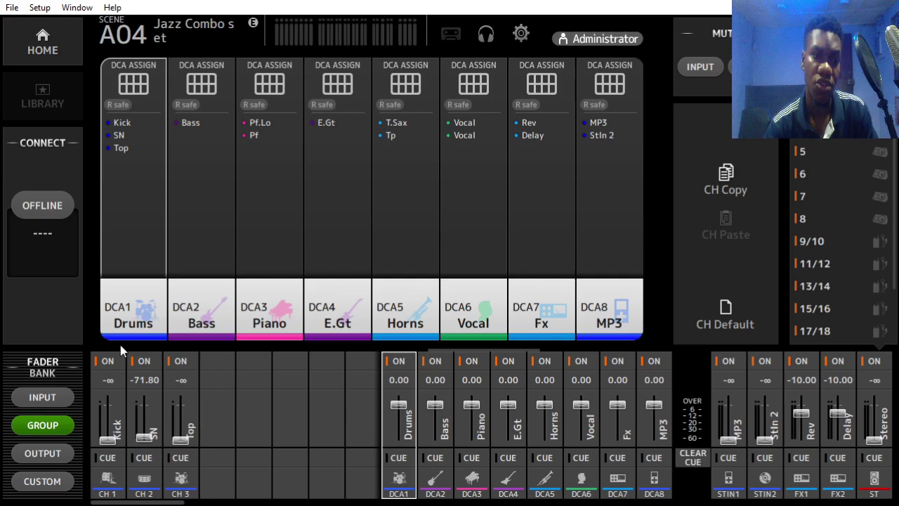
click(41, 456)
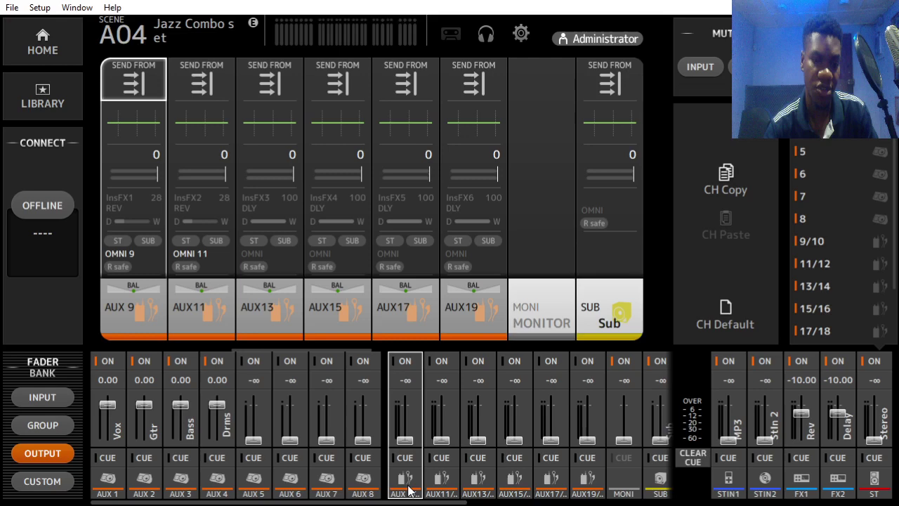
Name the AUX 9/10 channel 'Drum G' in its channel view
mouse_move(405, 442)
mouse_down()
mouse_move(401, 408)
mouse_move(404, 441)
mouse_up()
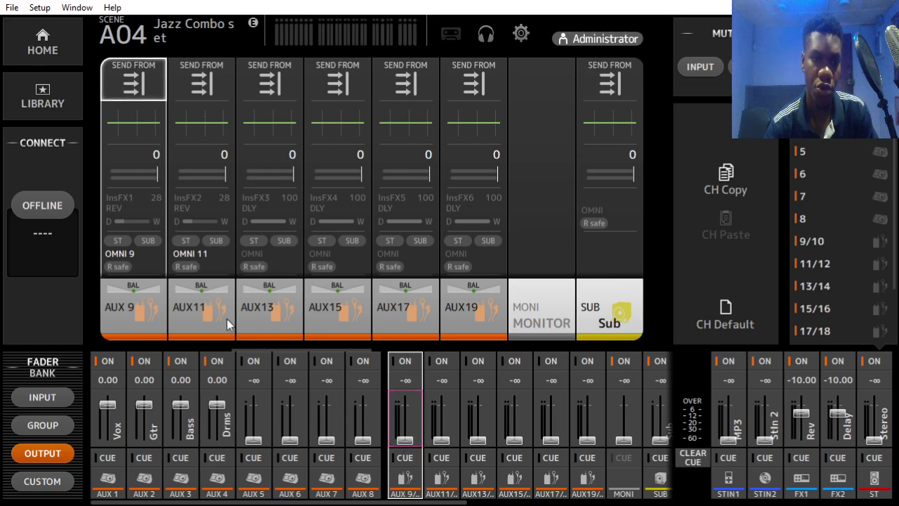
click(137, 304)
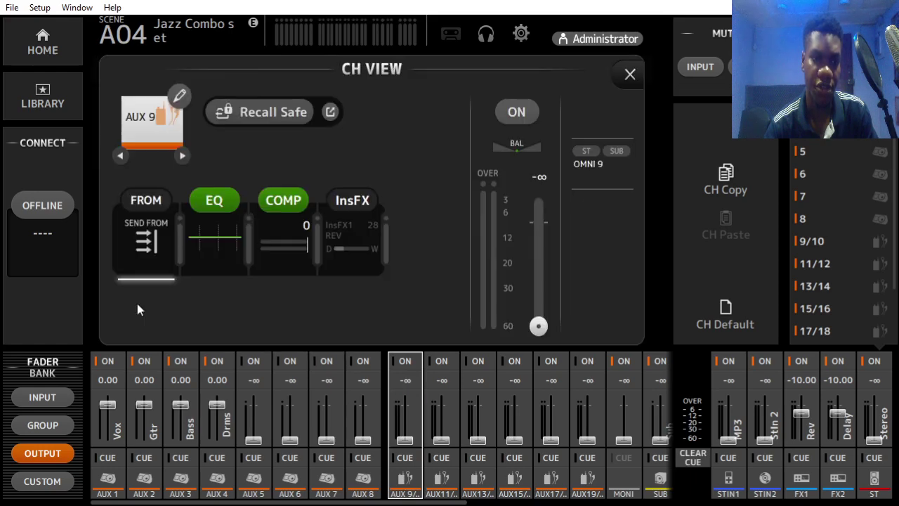
click(179, 95)
click(183, 121)
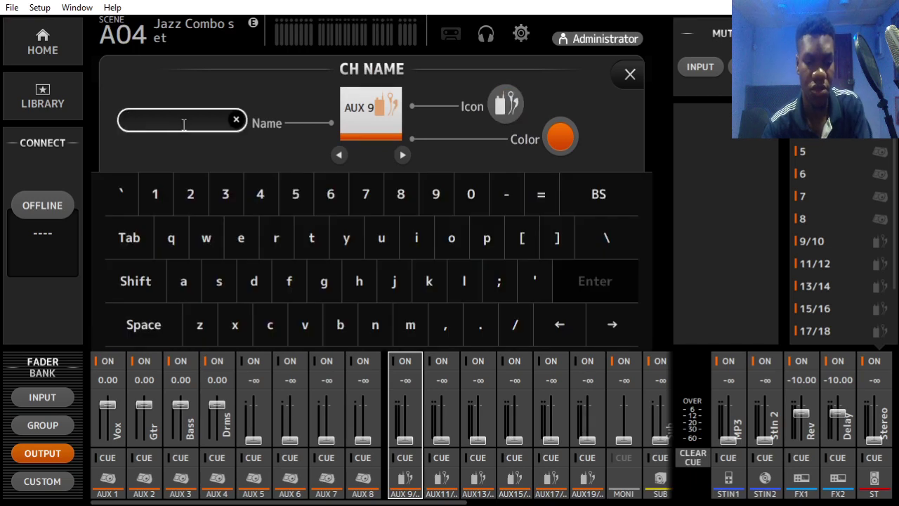
text(Grou)
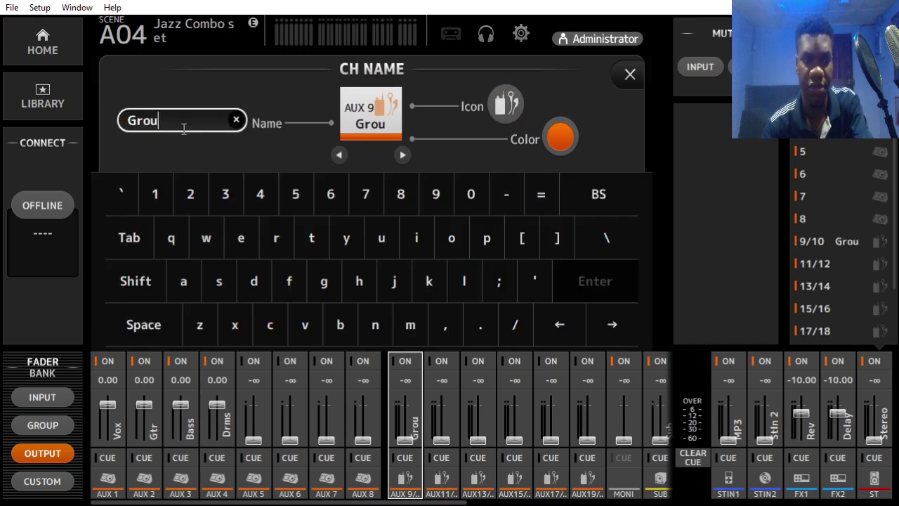
key(BackSpace)
key(BackSpace)
key(BackSpace)
key(BackSpace)
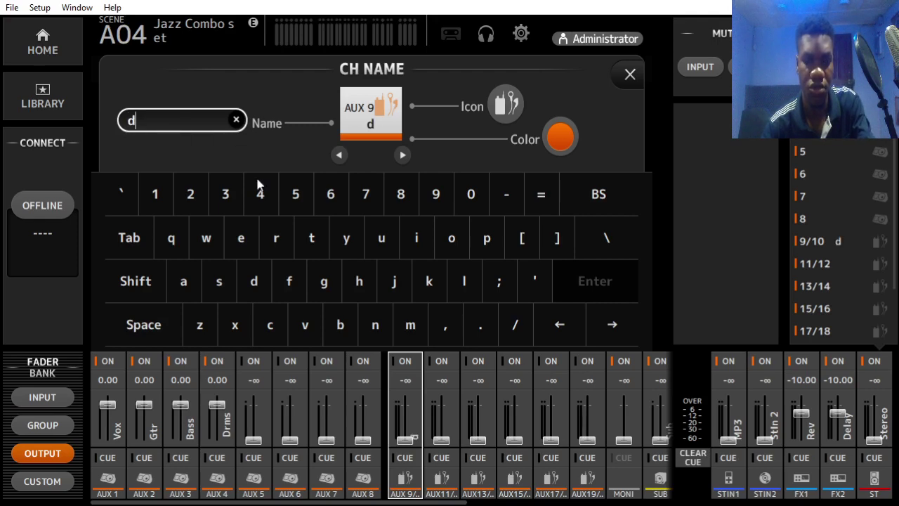
key(BackSpace)
text(Dru)
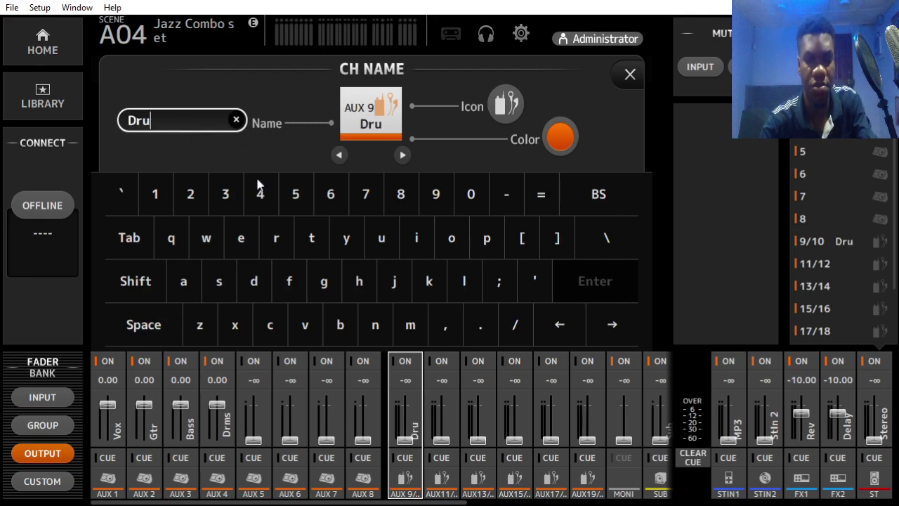
text(m G)
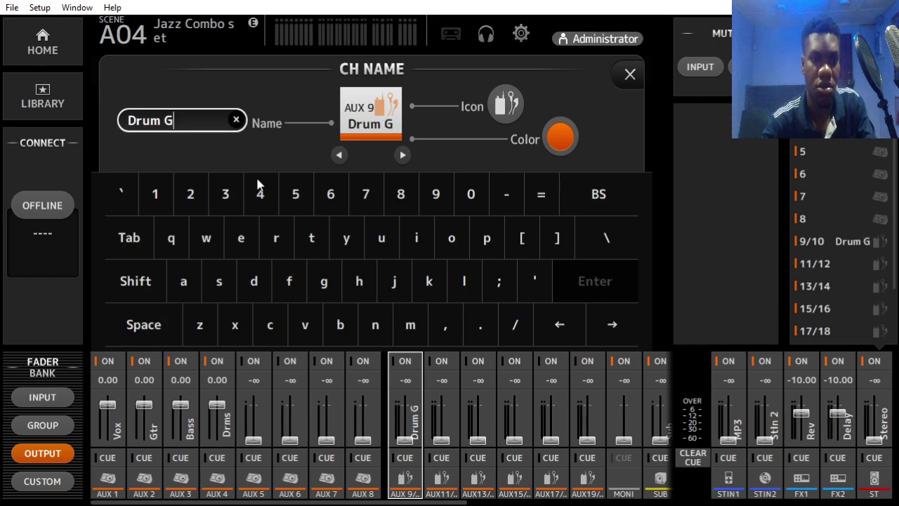
Give Drum G the drum kit channel icon
click(507, 107)
scroll(379, 249, up, 10)
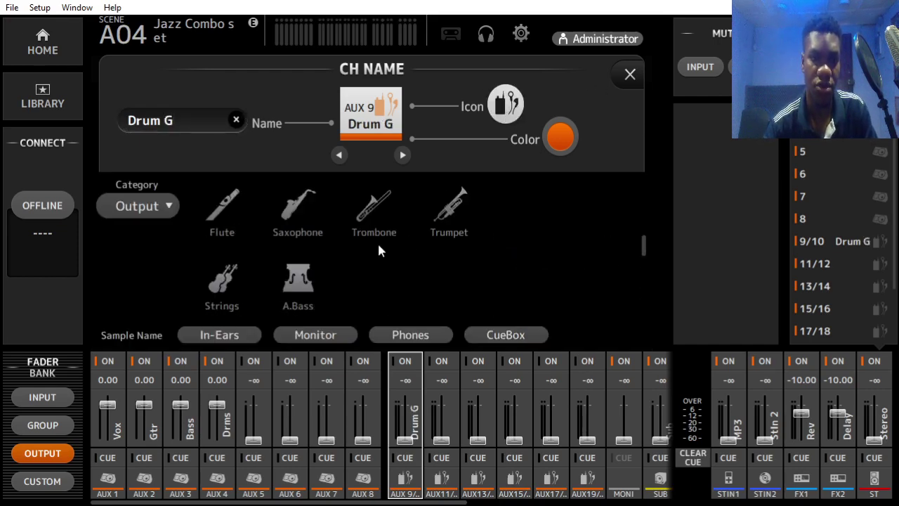
scroll(377, 241, up, 2)
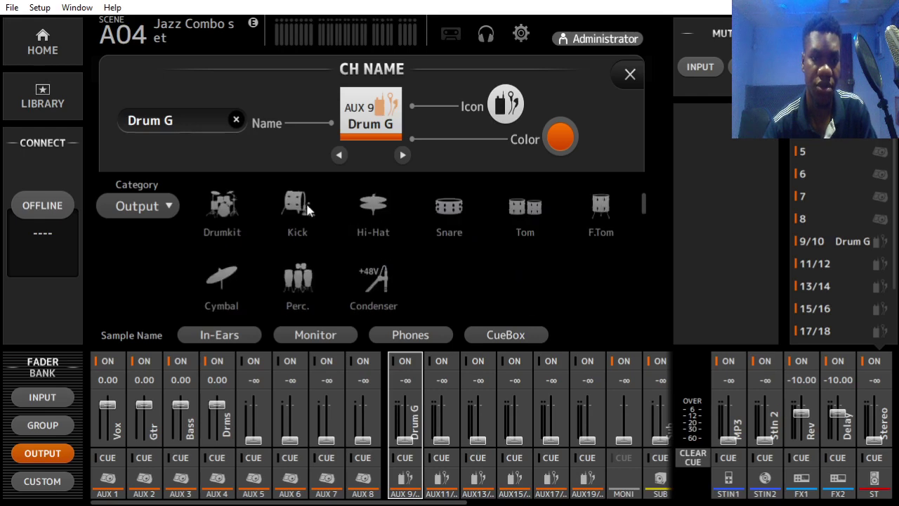
click(222, 209)
Set the Drum G fader to 0.00 and bring up its OMNI OUT 9/10 output page
click(630, 74)
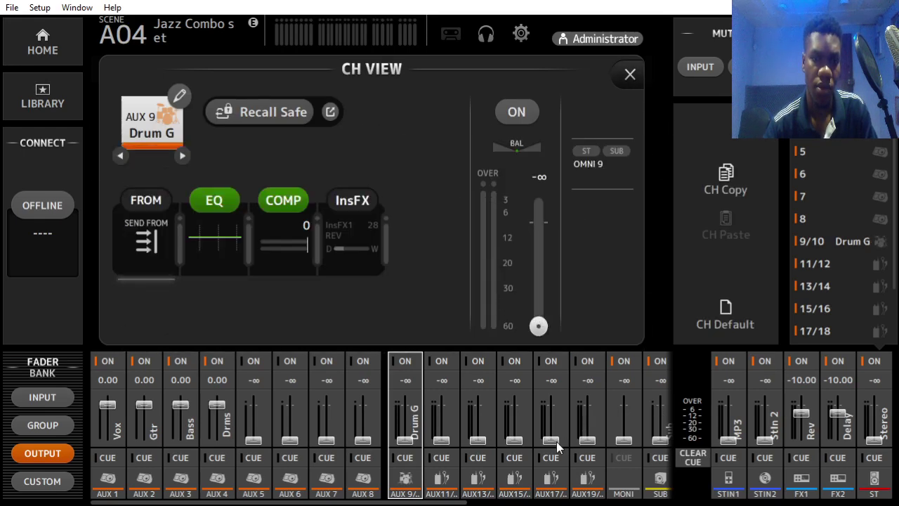
click(630, 74)
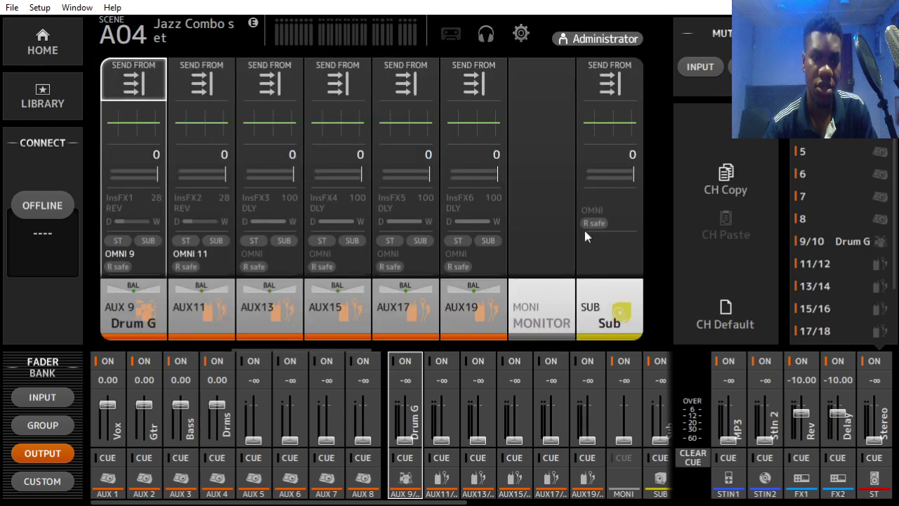
click(398, 441)
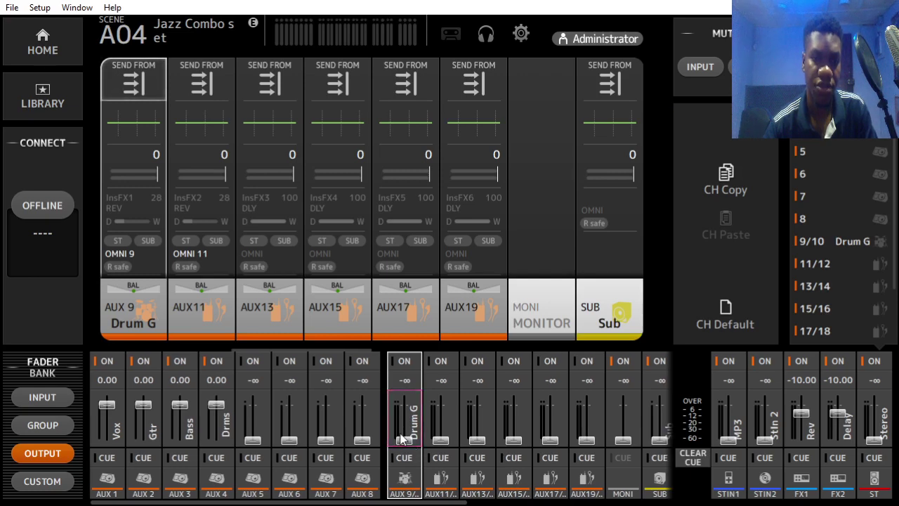
drag(401, 442, 405, 405)
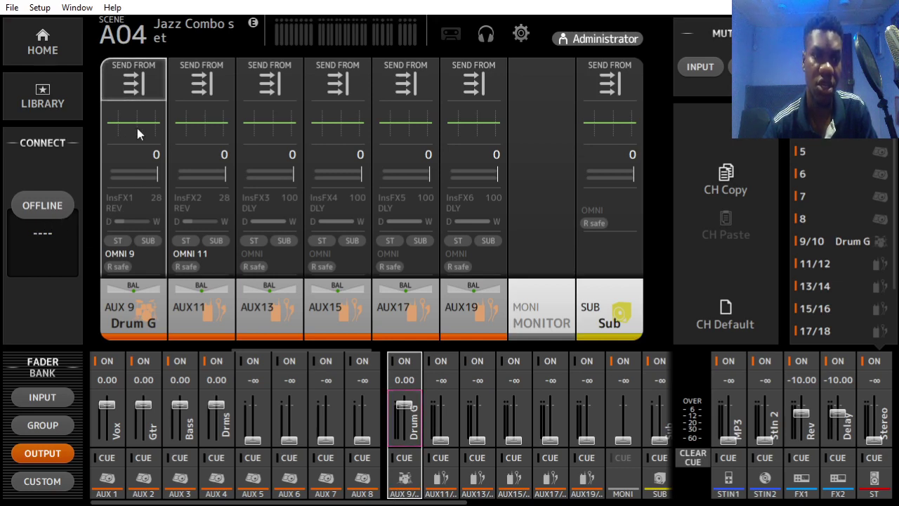
click(131, 239)
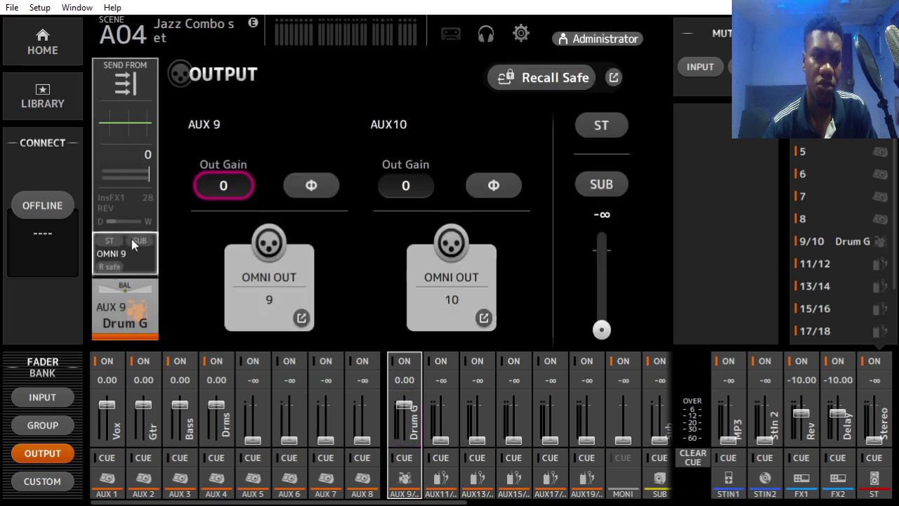
Assign Drum G to the stereo bus and raise the Stereo master to 0.00
click(606, 127)
click(872, 430)
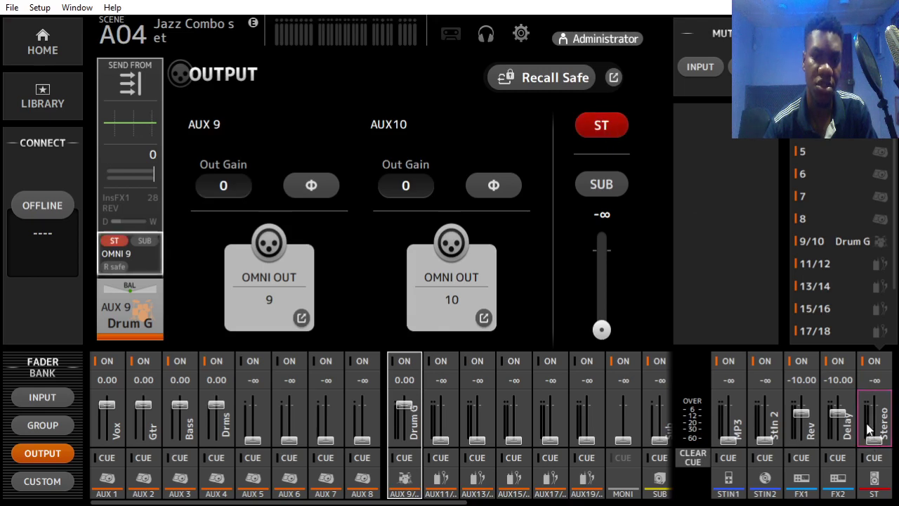
drag(874, 441, 874, 406)
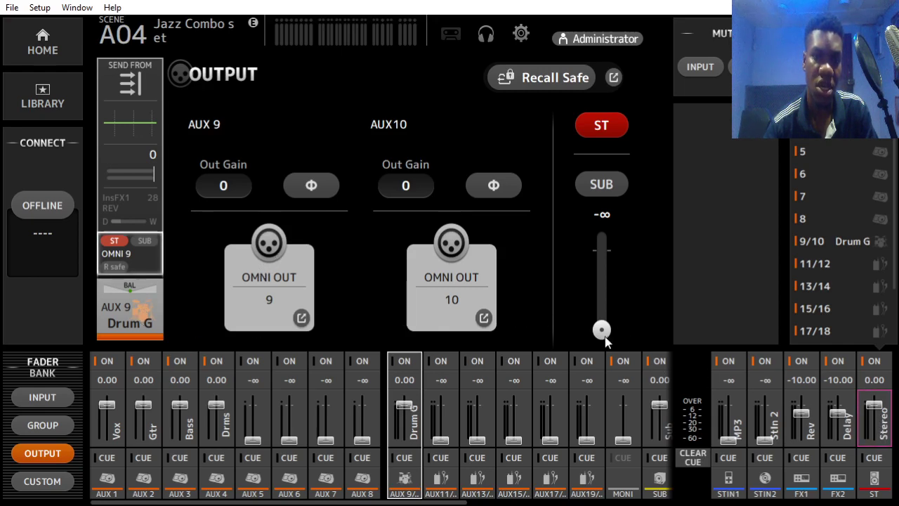
Assign Drum G to SUB with its sub level at 0.00
click(598, 185)
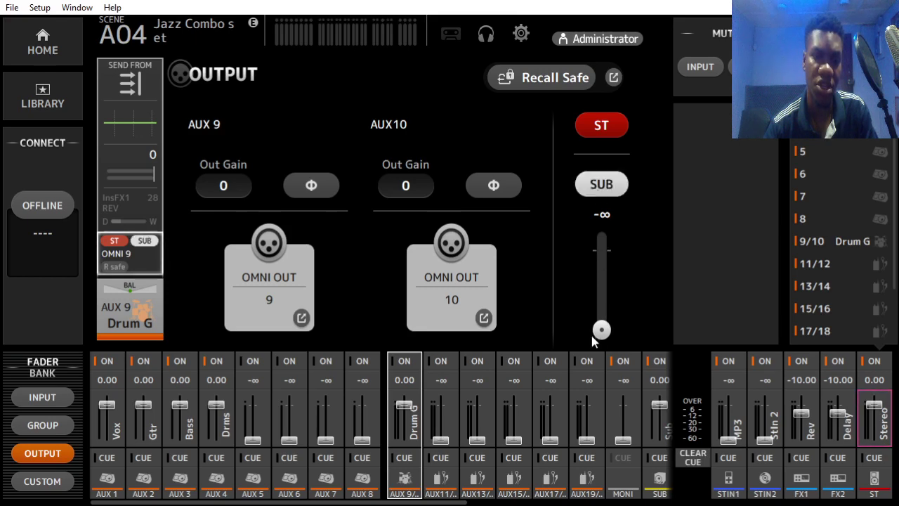
drag(597, 333, 599, 250)
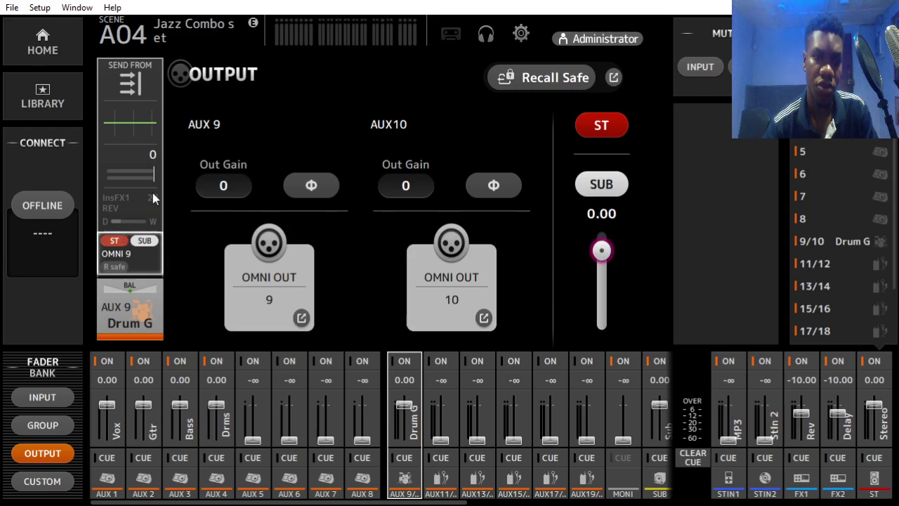
click(133, 81)
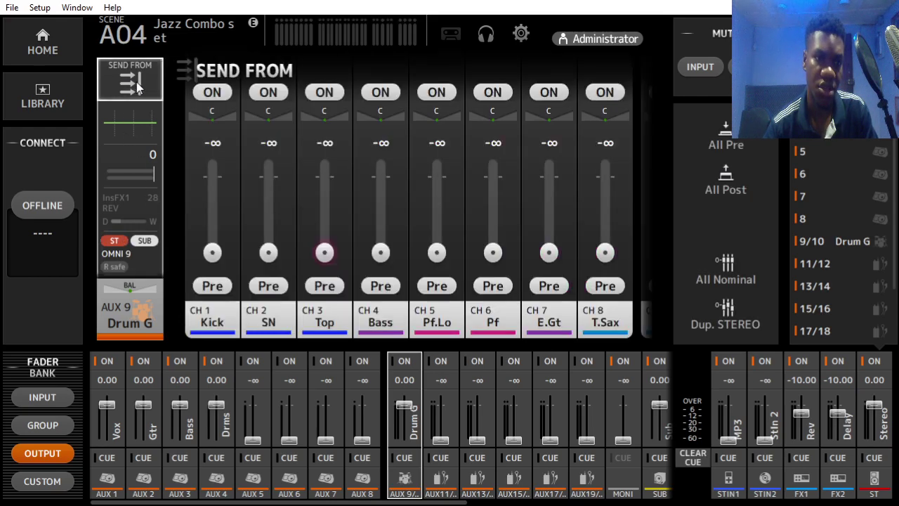
Raise the Kick, SN and Top sends to Drum G to 0.00 and make them post-fader
click(212, 253)
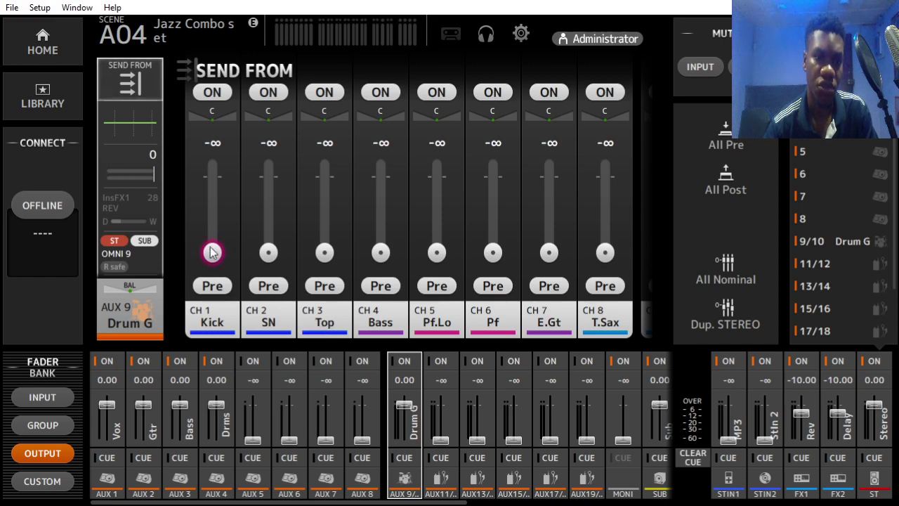
drag(212, 251, 234, 188)
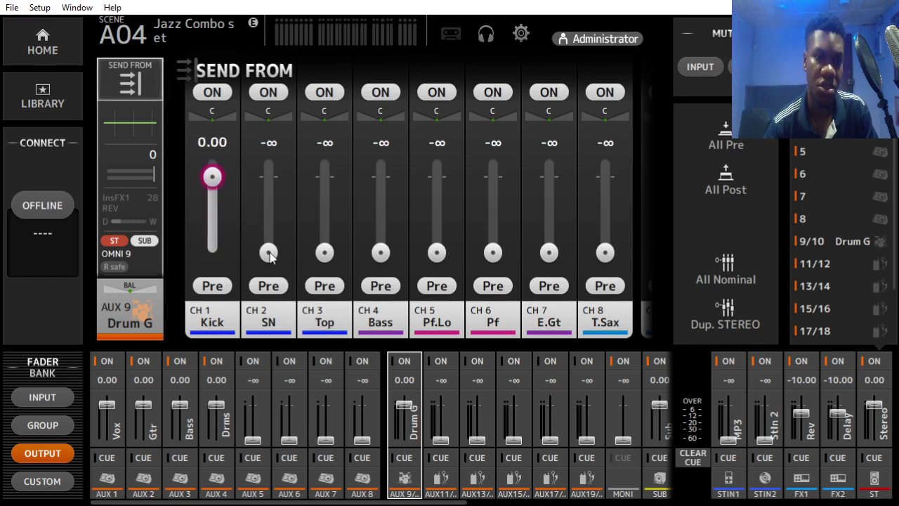
drag(268, 251, 262, 179)
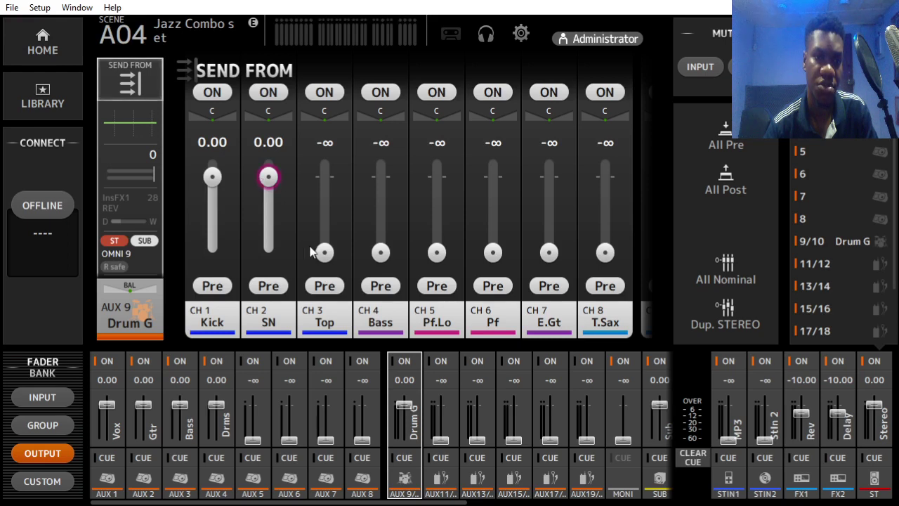
drag(325, 253, 324, 176)
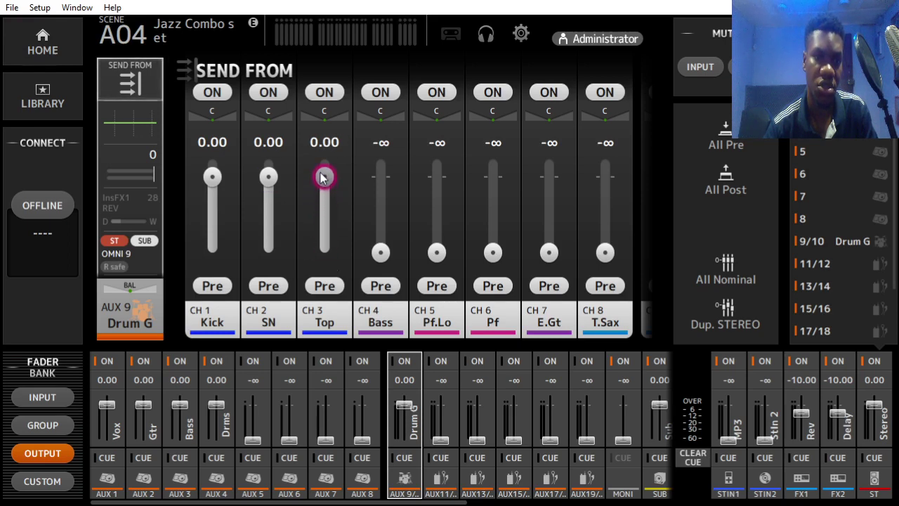
click(324, 288)
click(257, 290)
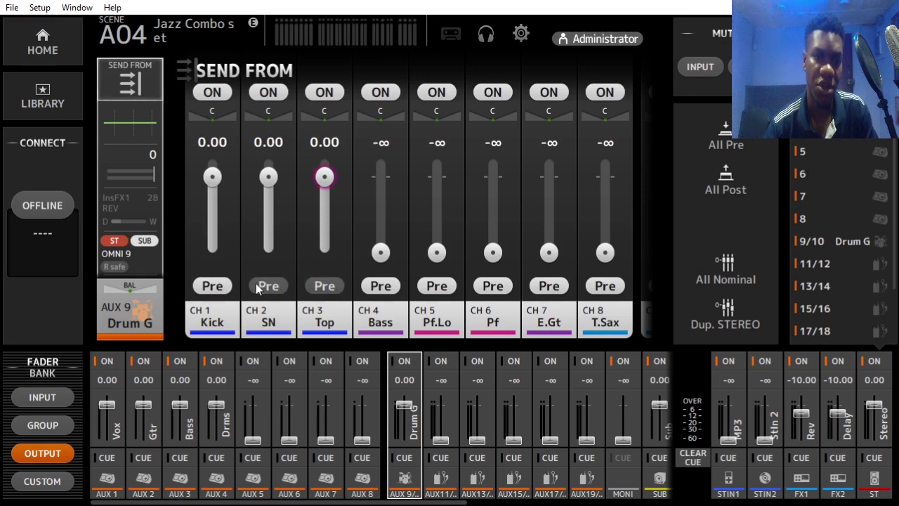
click(217, 291)
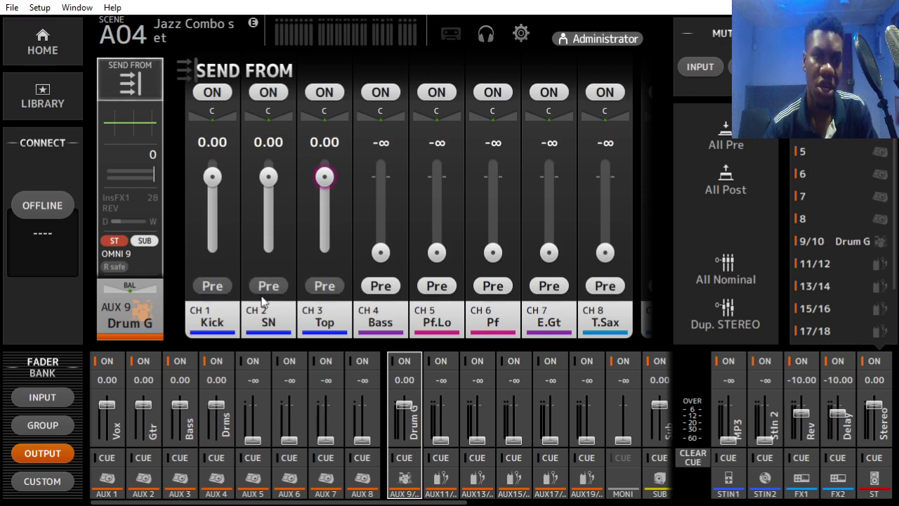
Show the input channels and set the Kick and Top faders to 0.00
click(47, 404)
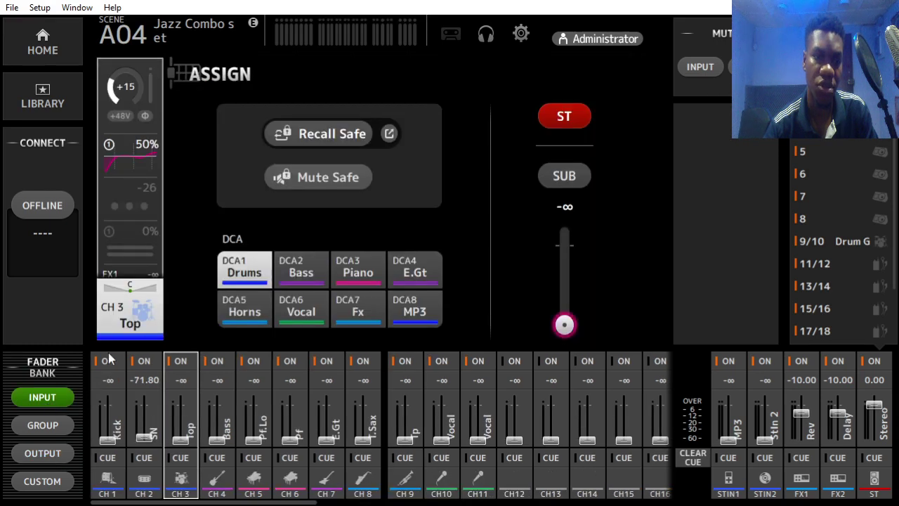
drag(148, 267, 137, 46)
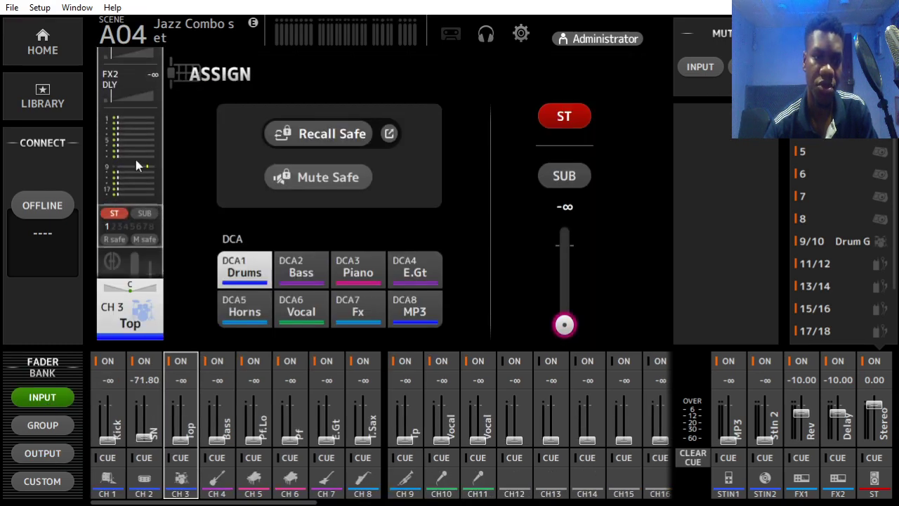
drag(108, 441, 109, 408)
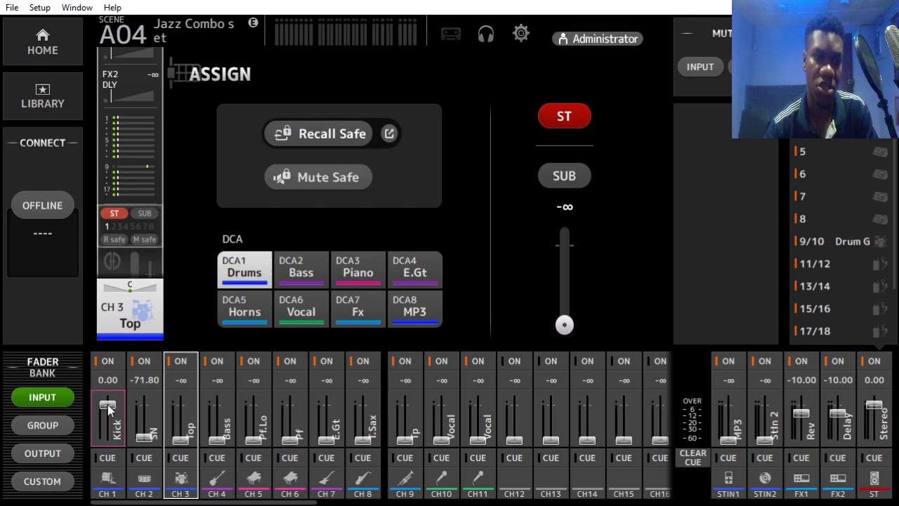
drag(181, 440, 182, 403)
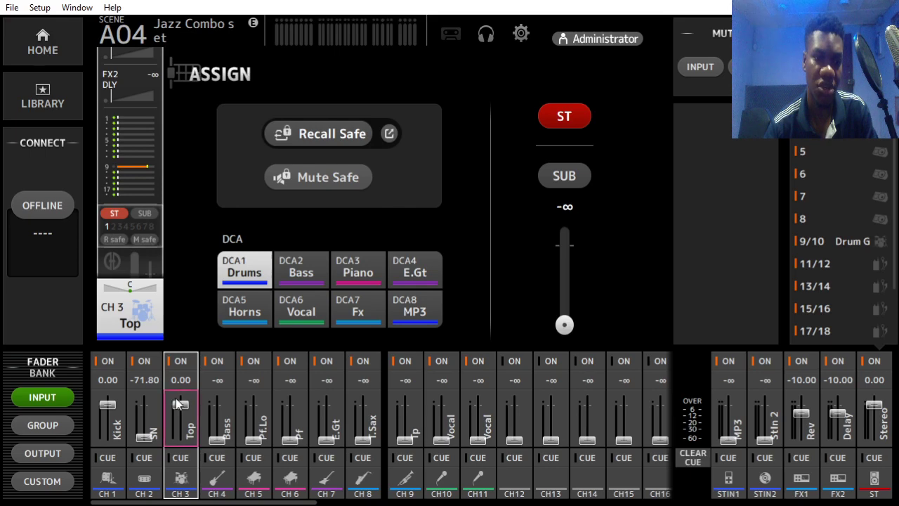
mouse_move(181, 406)
mouse_down()
mouse_move(184, 439)
mouse_move(182, 402)
mouse_move(180, 439)
mouse_move(180, 416)
mouse_up()
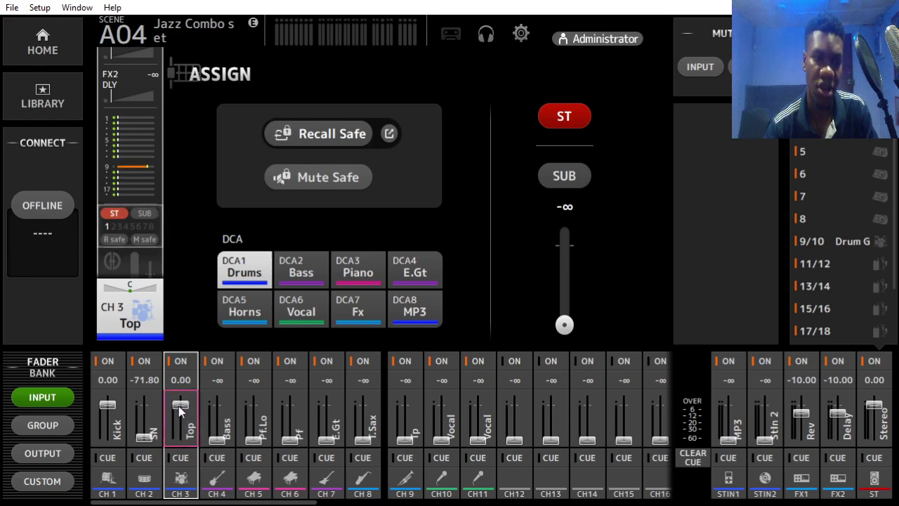
Unassign Kick from the stereo bus and lower its SUB level to -89.00
click(107, 491)
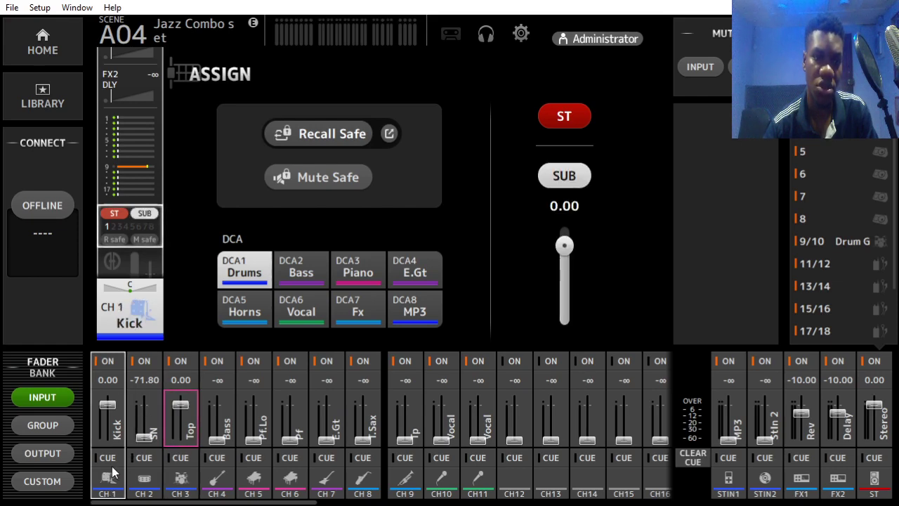
click(573, 118)
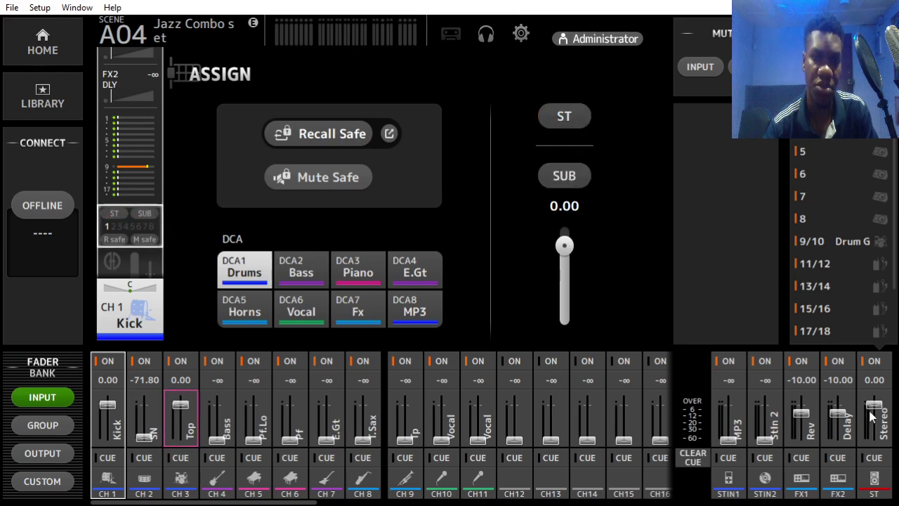
drag(874, 406, 875, 413)
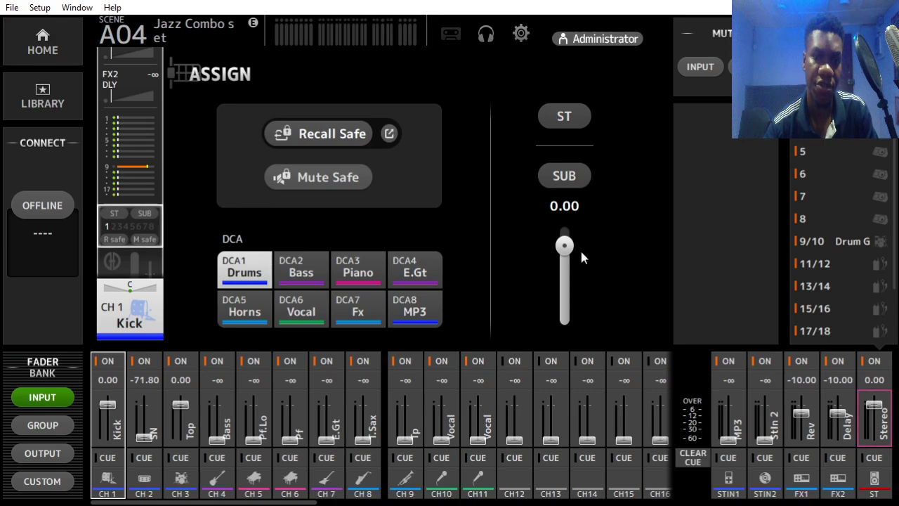
drag(565, 249, 565, 323)
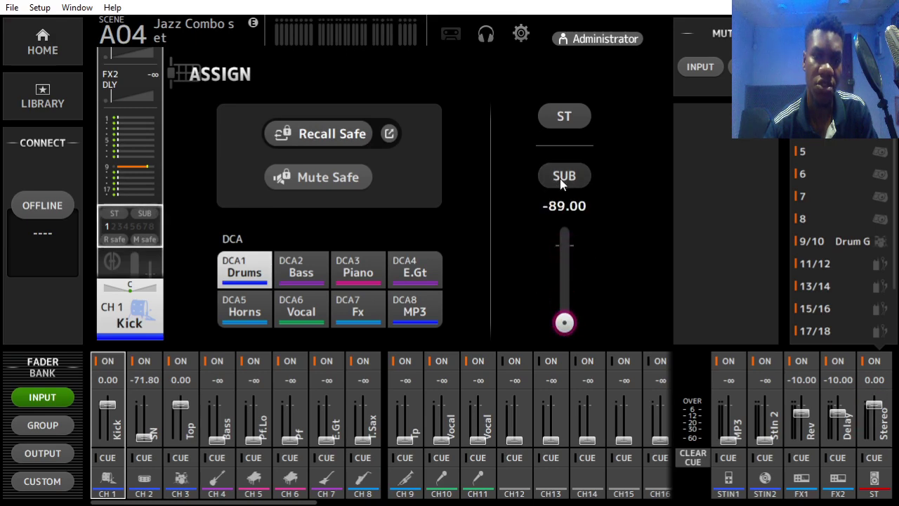
click(560, 179)
click(561, 179)
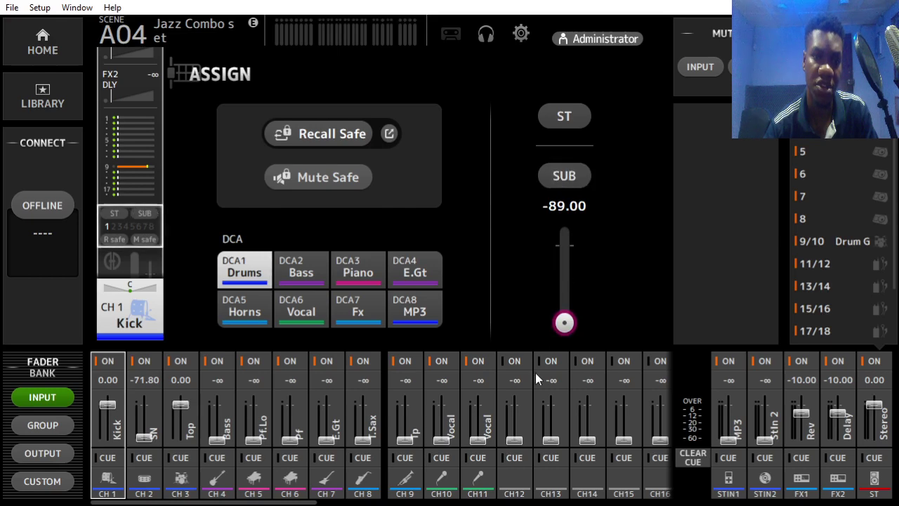
Unassign SN and Top from the stereo bus
click(144, 494)
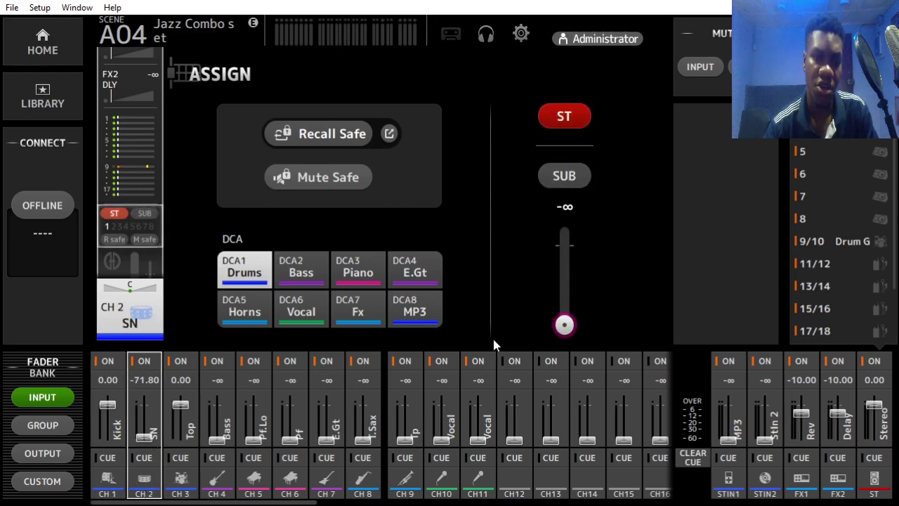
click(566, 117)
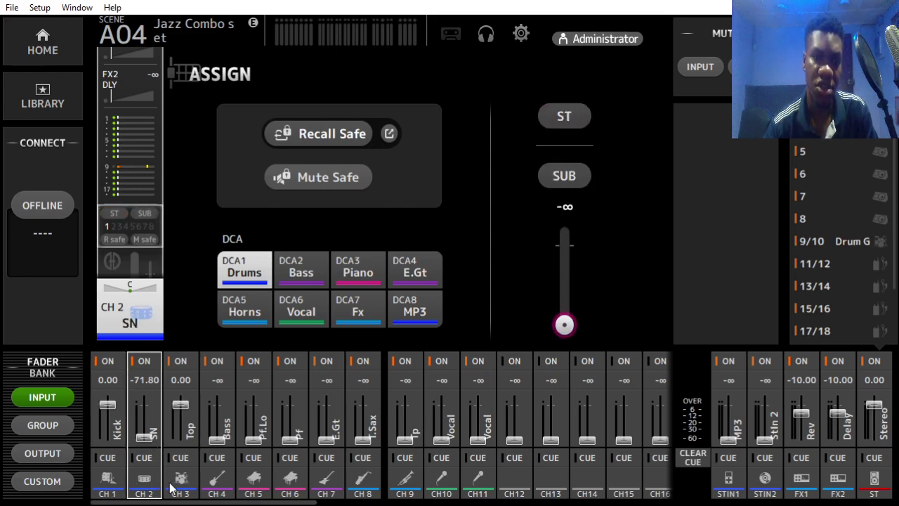
click(180, 488)
click(582, 112)
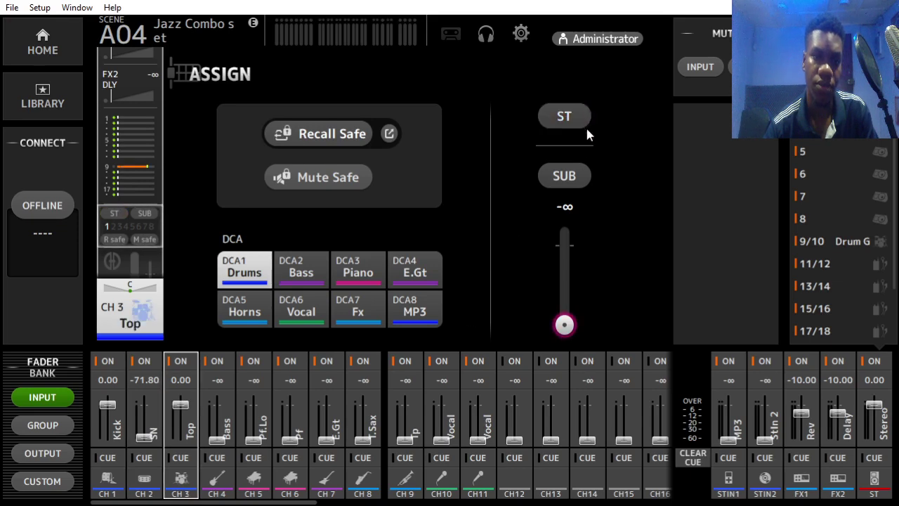
From the OUTPUT bank, lower AUX 9 Drum G's low EQ band to 100 Hz and show its compressor
click(59, 453)
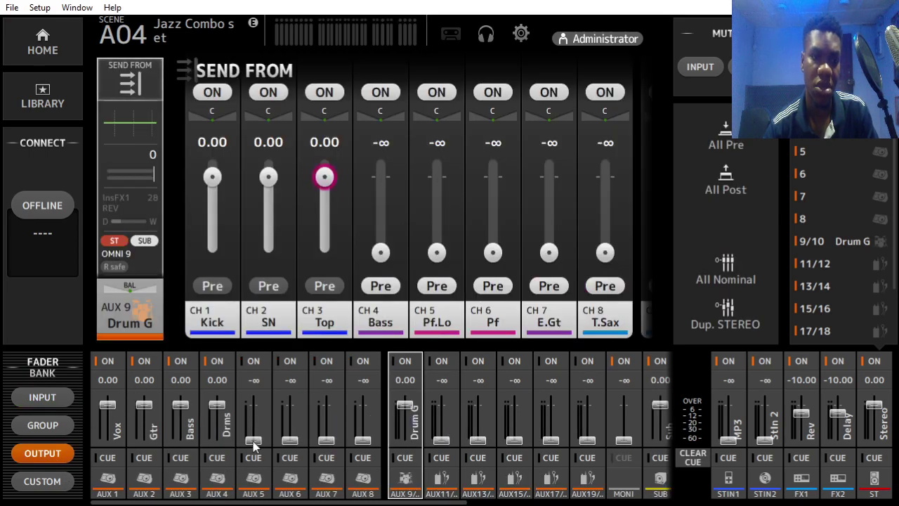
click(128, 120)
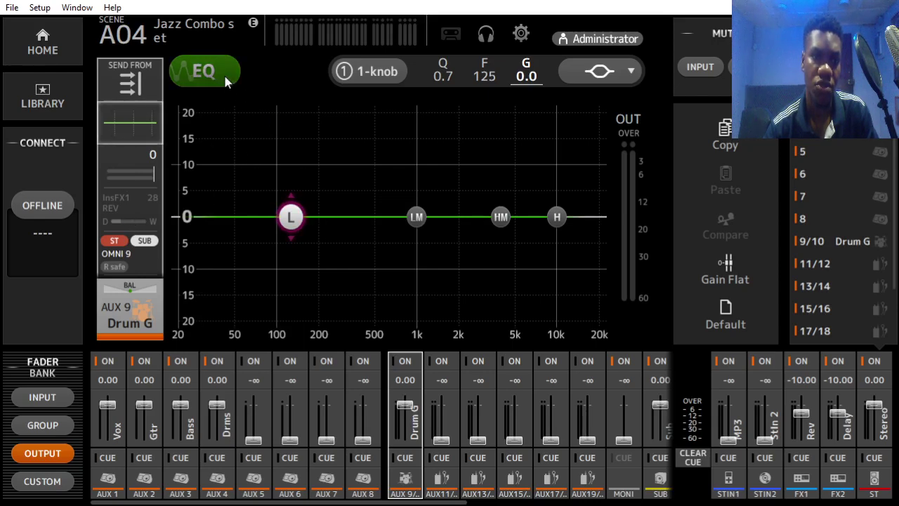
mouse_move(291, 219)
mouse_down()
mouse_move(312, 202)
mouse_move(274, 199)
mouse_move(277, 221)
mouse_up()
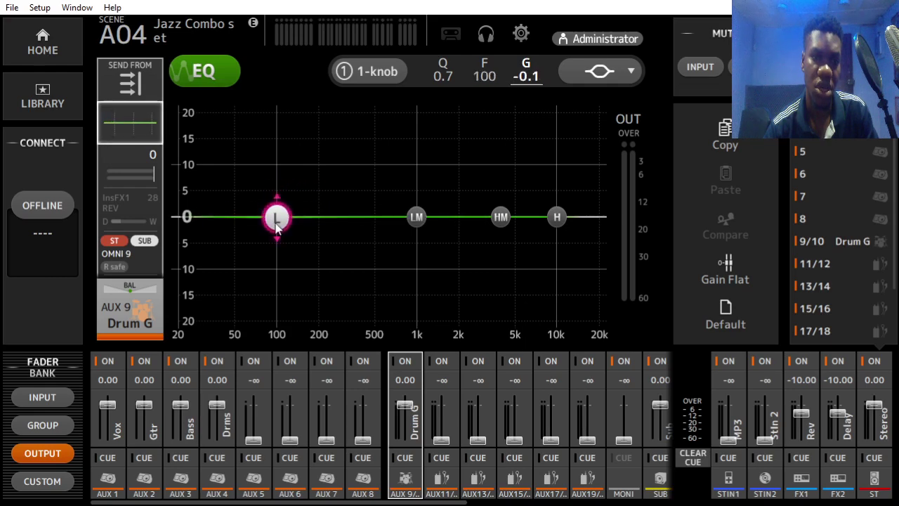
click(146, 173)
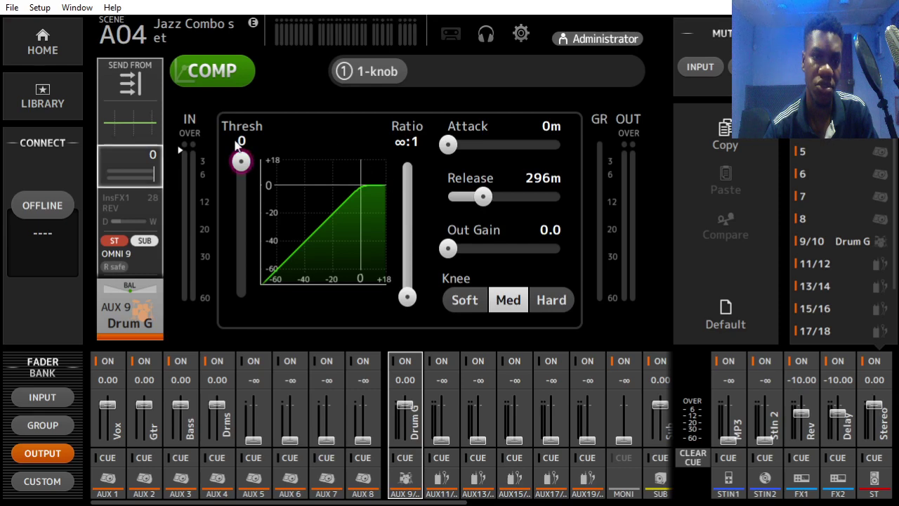
View AUX 9 Drum G's InsFX1 ReverbStage insert, then go back to the HOME output overview
click(132, 204)
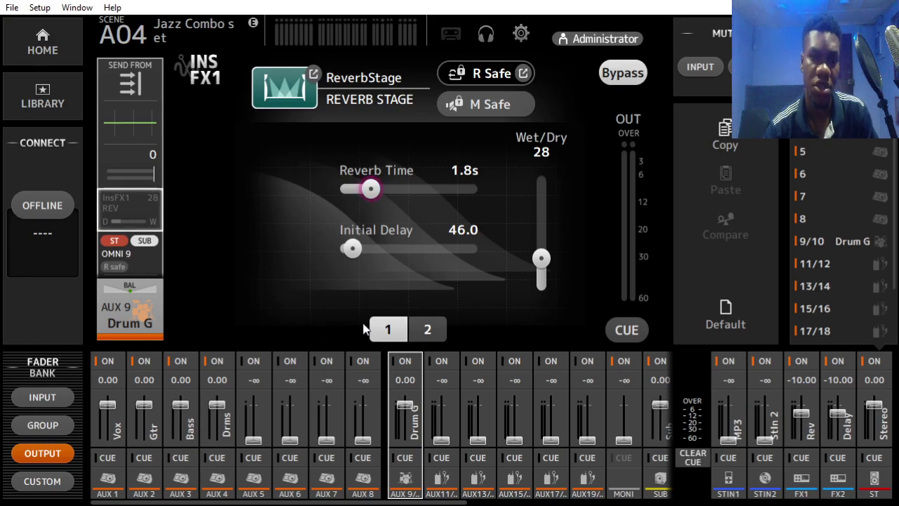
click(42, 39)
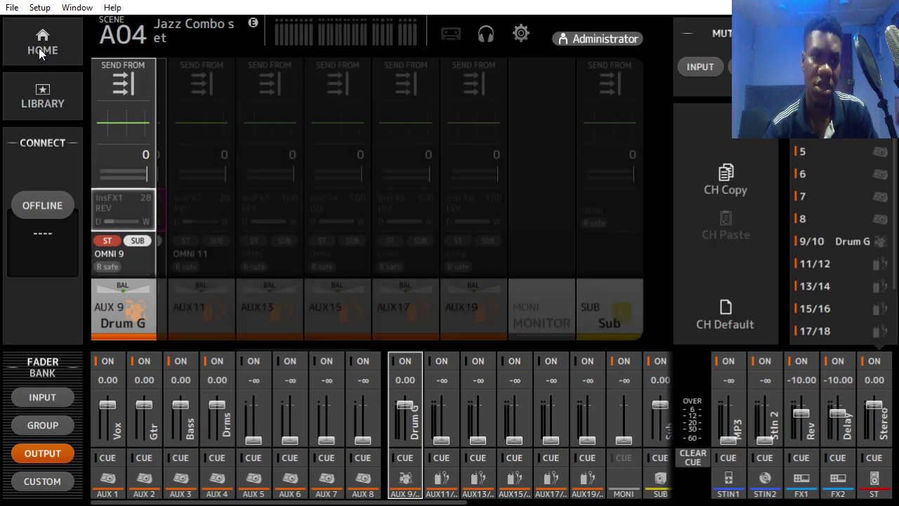